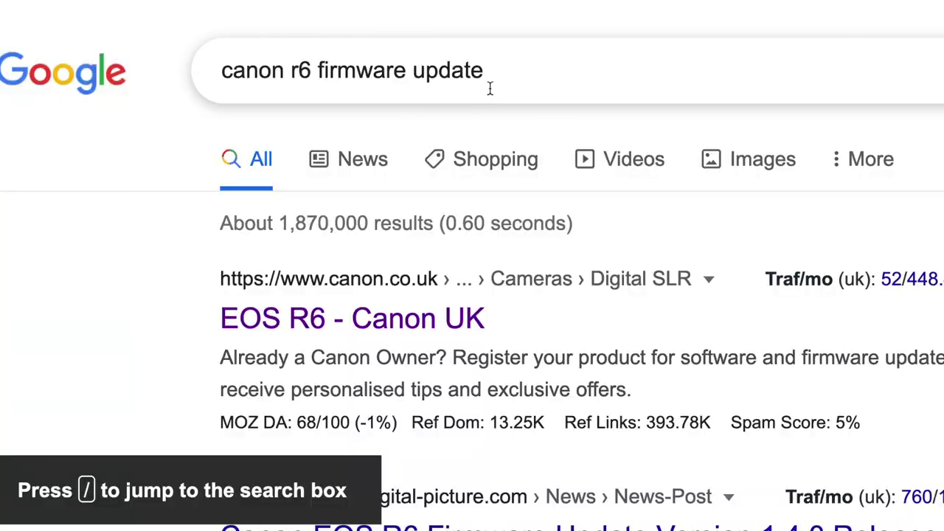
Search Google for "canon r6 firmware update".
{"action": "left_click", "coordinate": [492, 68]}
{"action": "key", "text": "BackSpace"}
{"action": "key", "text": "BackSpace"}
{"action": "key", "text": "BackSpace"}
{"action": "key", "text": "BackSpace"}
{"action": "key", "text": "BackSpace"}
{"action": "key", "text": "BackSpace"}
{"action": "key", "text": "BackSpace"}
{"action": "key", "text": "BackSpace"}
{"action": "key", "text": "BackSpace"}
{"action": "key", "text": "BackSpace"}
{"action": "key", "text": "BackSpace"}
{"action": "key", "text": "BackSpace"}
{"action": "key", "text": "BackSpace"}
{"action": "key", "text": "BackSpace"}
{"action": "key", "text": "BackSpace"}
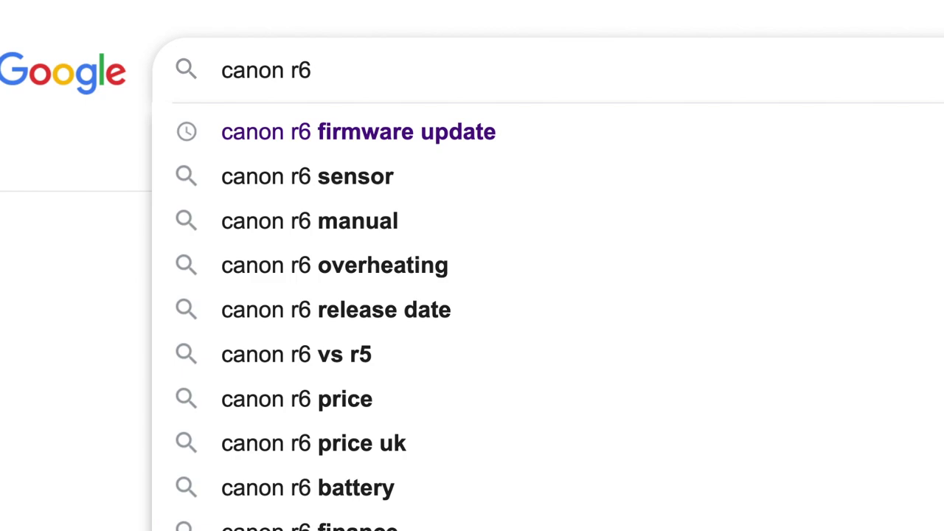
{"action": "type", "text": "firm"}
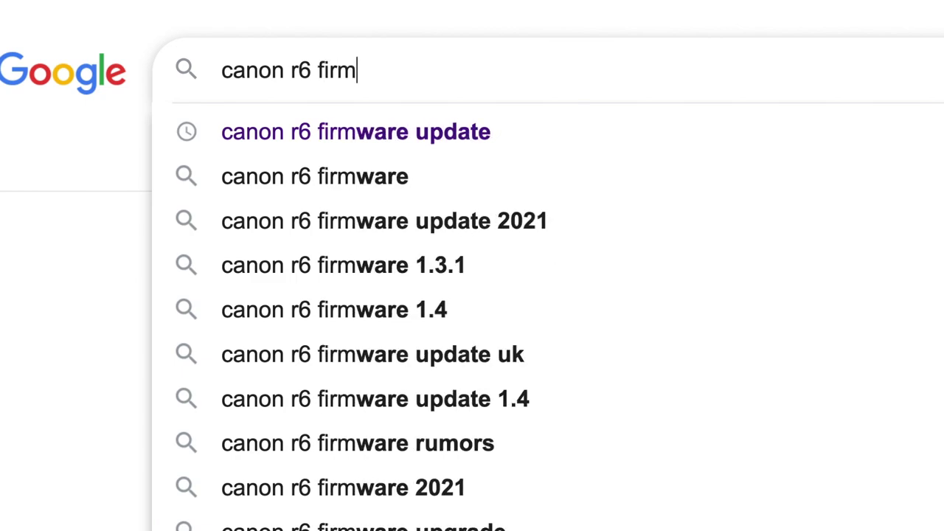
{"action": "type", "text": "ware "}
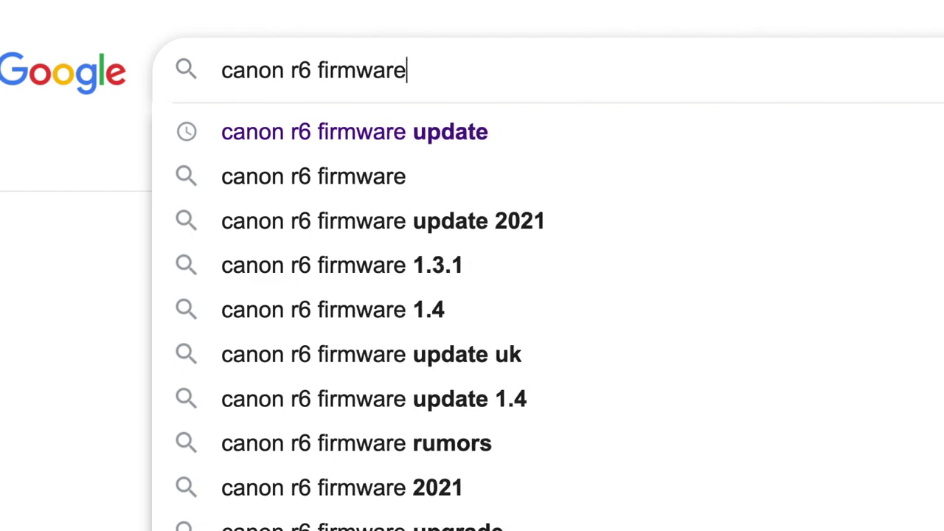
{"action": "type", "text": "update"}
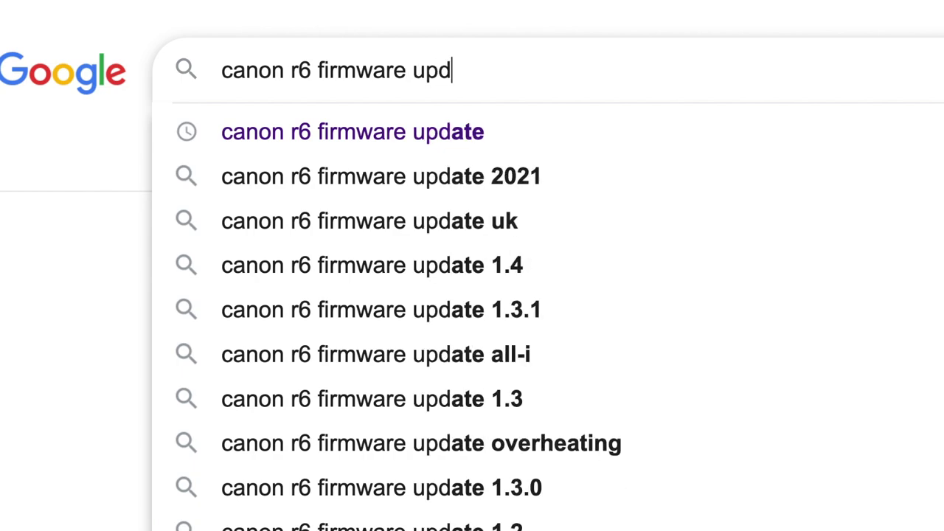
{"action": "left_click", "coordinate": [479, 131]}
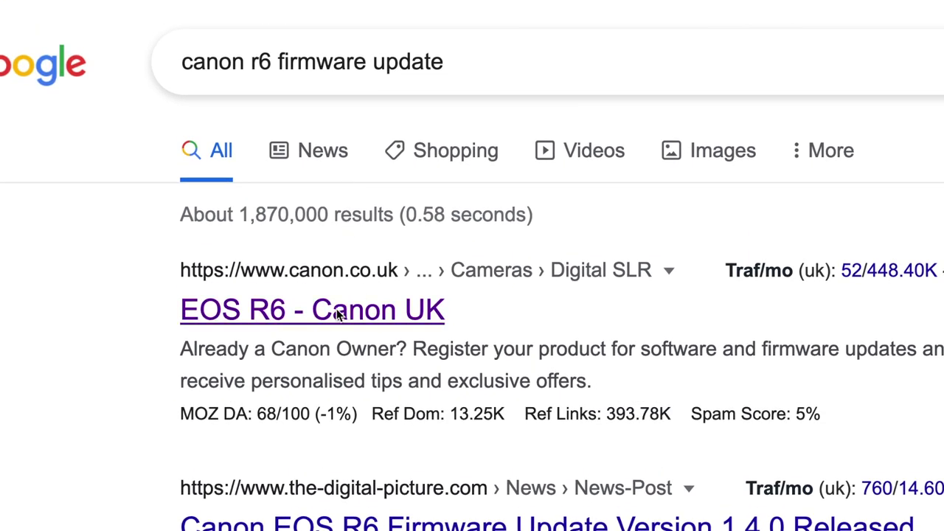
Open the Canon UK support page for the EOS R6 from the results and display its available firmware.
{"action": "left_click", "coordinate": [338, 315]}
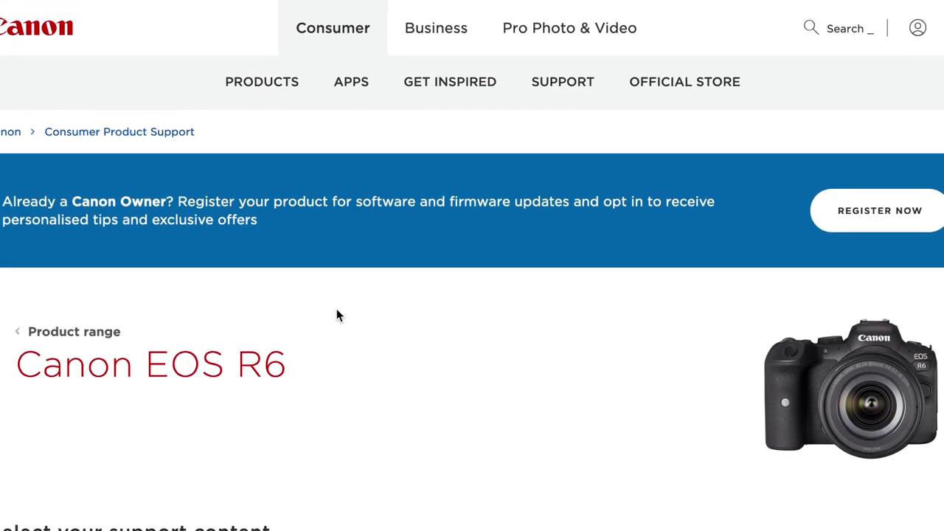
{"action": "scroll", "coordinate": [337, 316], "scroll_direction": "down", "scroll_amount": 4}
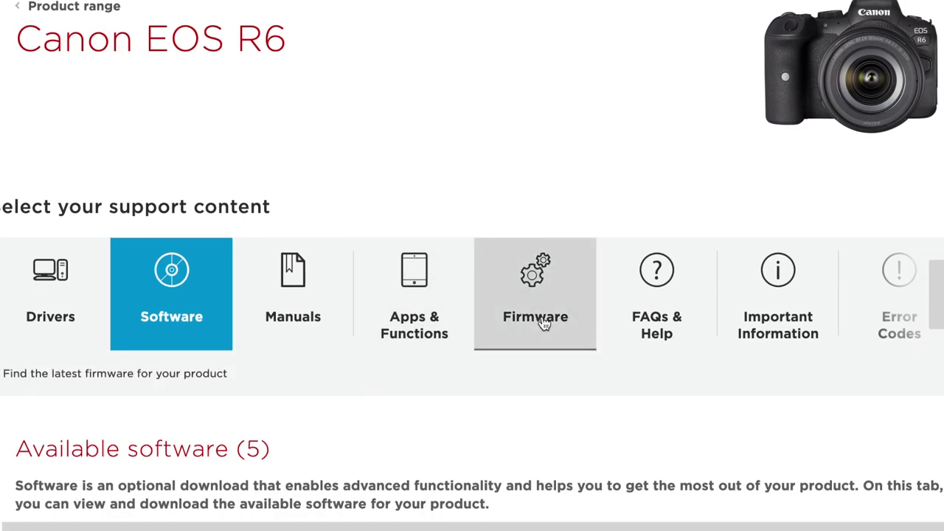
{"action": "scroll", "coordinate": [543, 325], "scroll_direction": "down", "scroll_amount": 1}
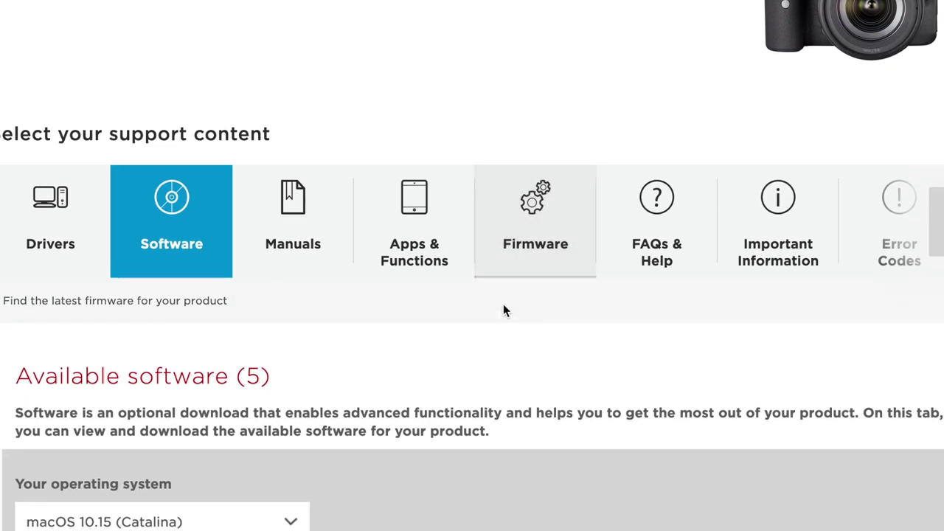
{"action": "left_click", "coordinate": [540, 241]}
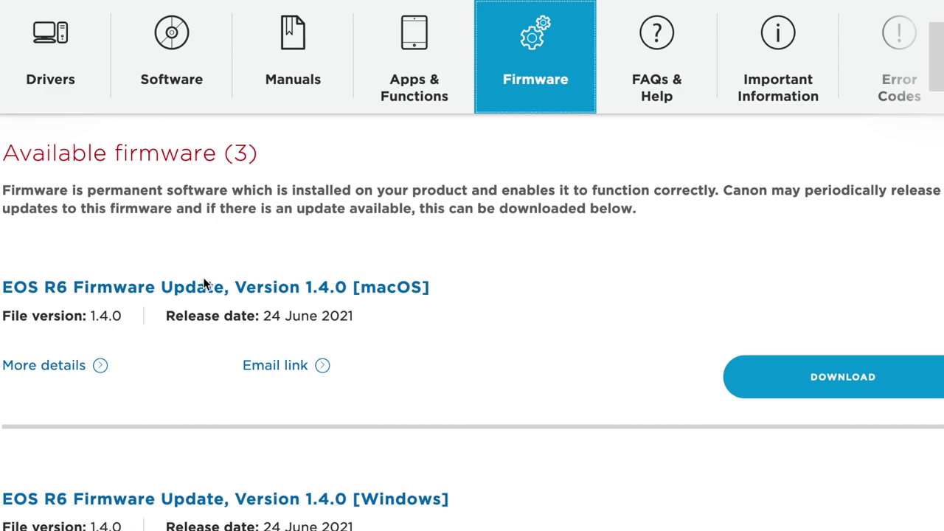
Open the details of the EOS R6 Firmware Update, Version 1.4.0 [macOS] and read its description of enhancements and fixes.
{"action": "scroll", "coordinate": [168, 376], "scroll_direction": "down", "scroll_amount": 2}
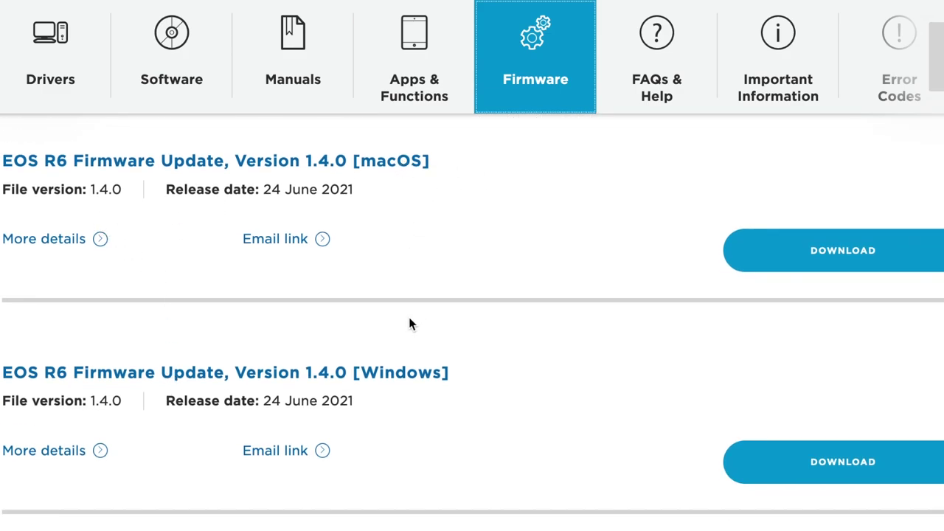
{"action": "scroll", "coordinate": [383, 376], "scroll_direction": "up", "scroll_amount": 1}
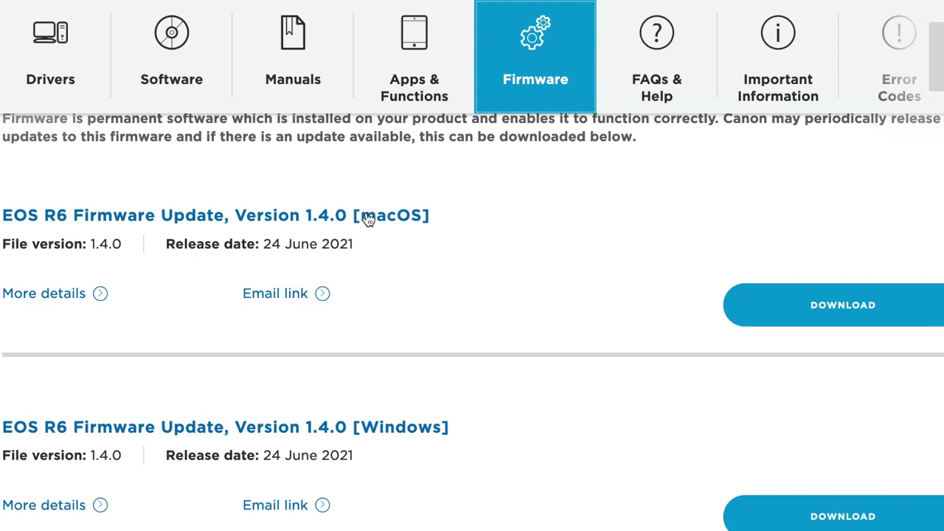
{"action": "left_click", "coordinate": [88, 295]}
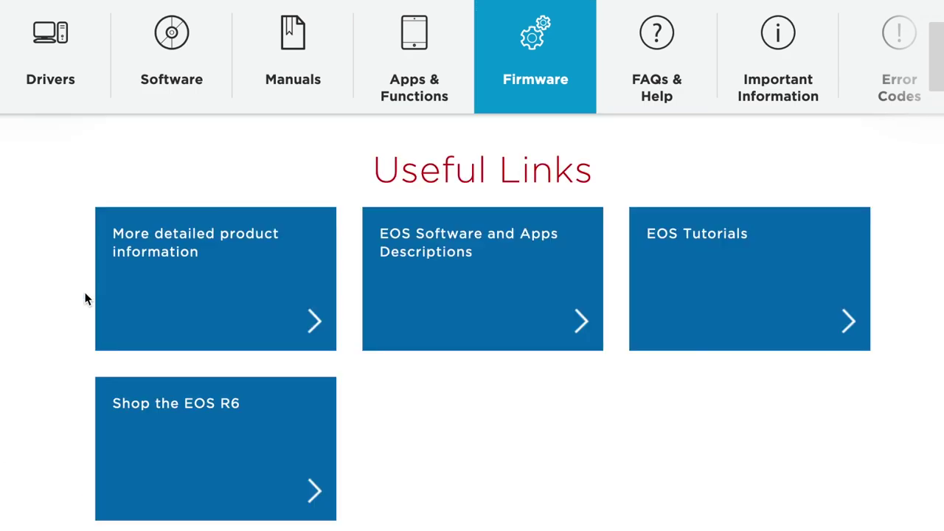
{"action": "scroll", "coordinate": [284, 309], "scroll_direction": "down", "scroll_amount": 2}
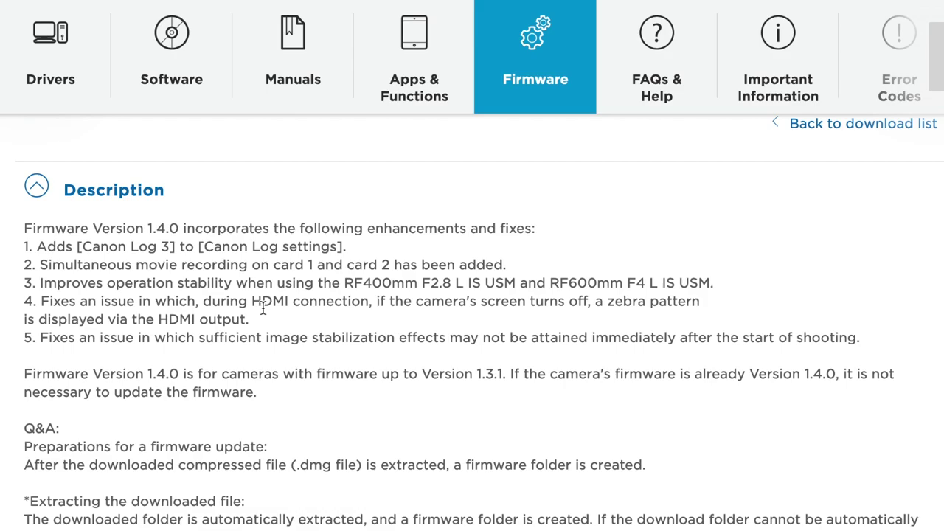
{"action": "scroll", "coordinate": [349, 315], "scroll_direction": "down", "scroll_amount": 1}
{"action": "scroll", "coordinate": [349, 315], "scroll_direction": "up", "scroll_amount": 4}
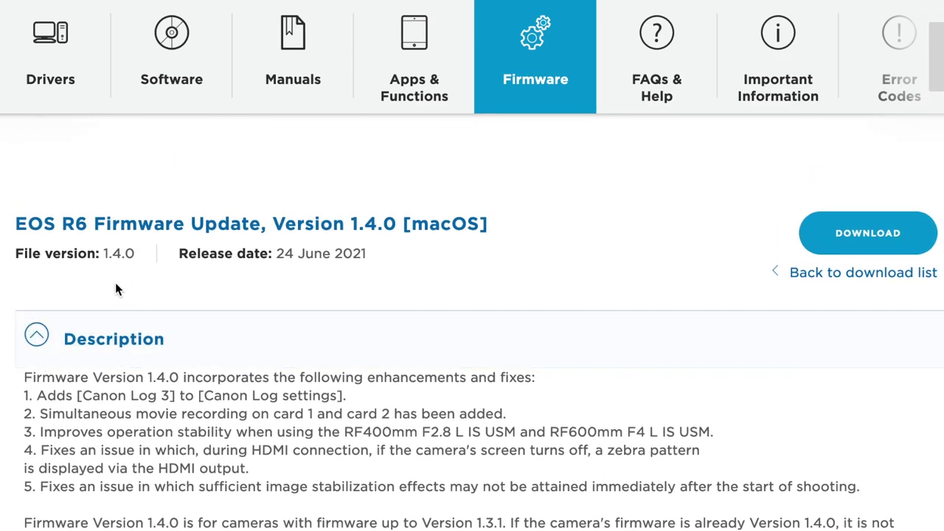
Return to the firmware download list and download the EOS R6 Firmware Update, Version 1.4.0 for macOS.
{"action": "left_click", "coordinate": [829, 273]}
{"action": "scroll", "coordinate": [407, 299], "scroll_direction": "up", "scroll_amount": 2}
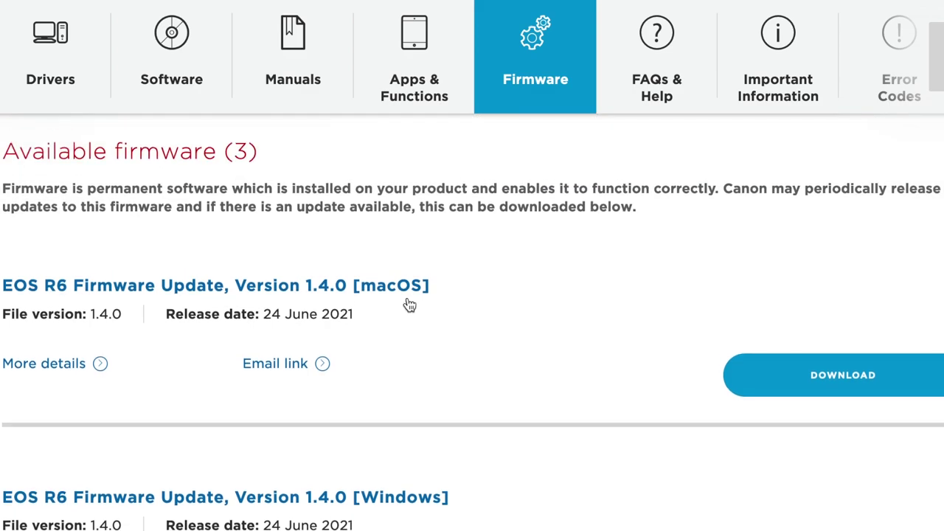
{"action": "scroll", "coordinate": [833, 381], "scroll_direction": "down", "scroll_amount": 1}
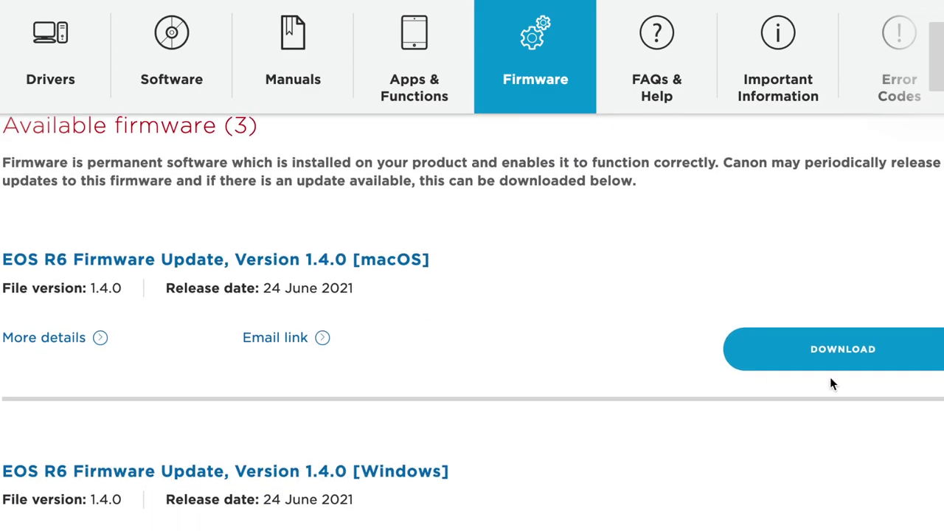
{"action": "left_click", "coordinate": [860, 352]}
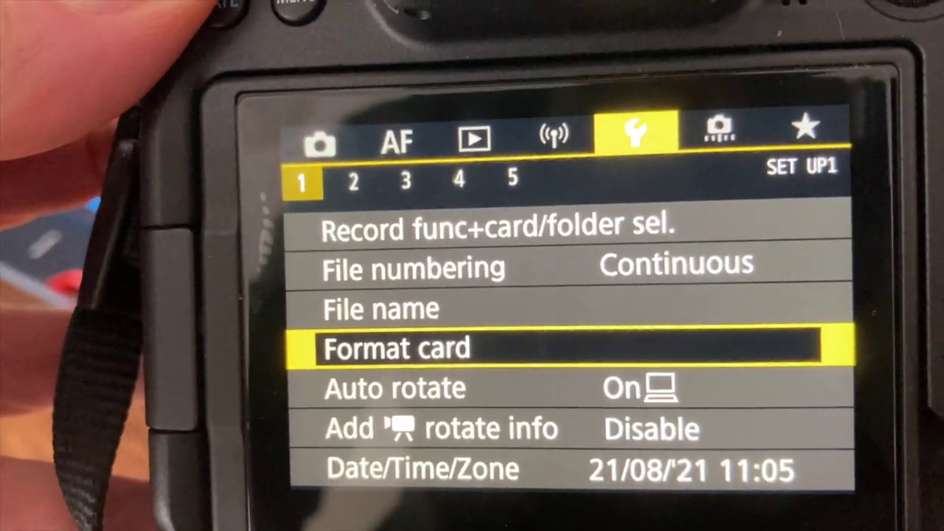
{"action": "key", "text": "Up"}
{"action": "key", "text": "Return"}
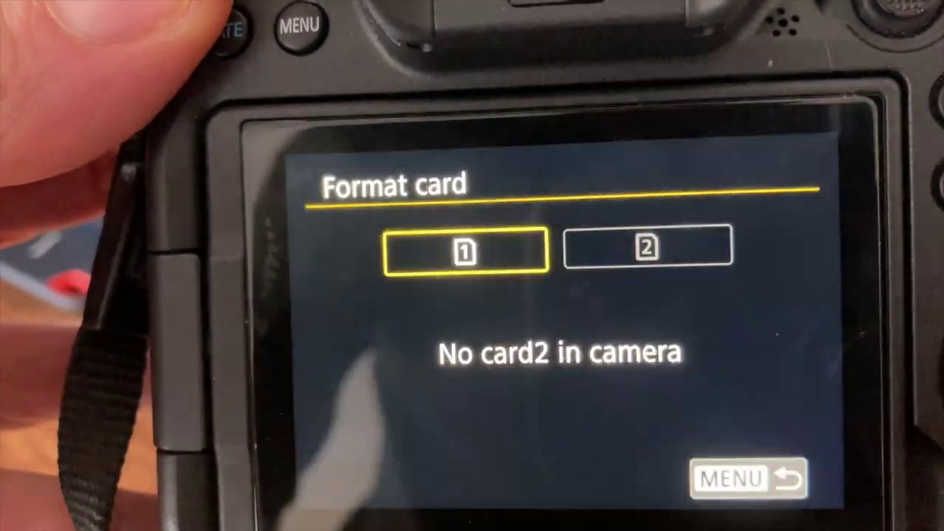
{"action": "key", "text": "Return"}
{"action": "key", "text": "Right"}
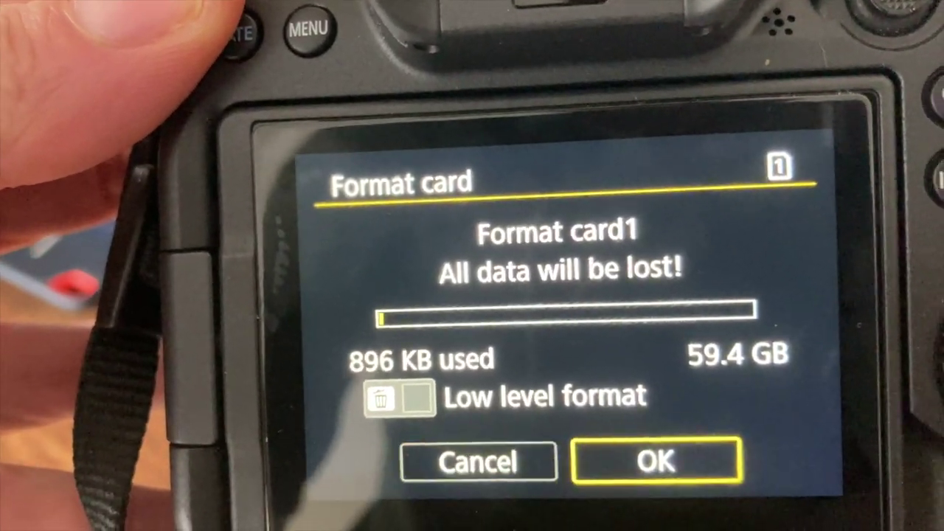
{"action": "key", "text": "Return"}
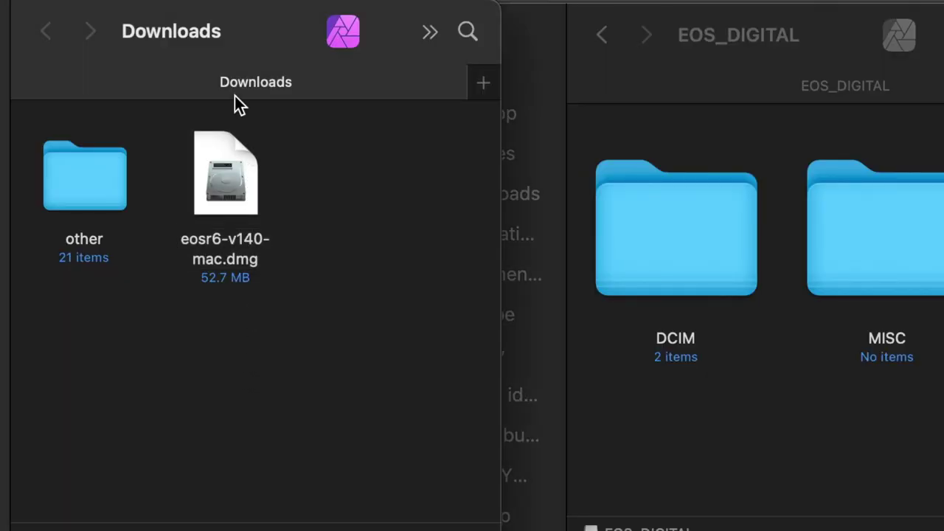
Switch to Finder, open eosr6-v140-mac.dmg from Downloads and move its window so the EOS_DIGITAL card's contents are accessible.
{"action": "left_click", "coordinate": [230, 180]}
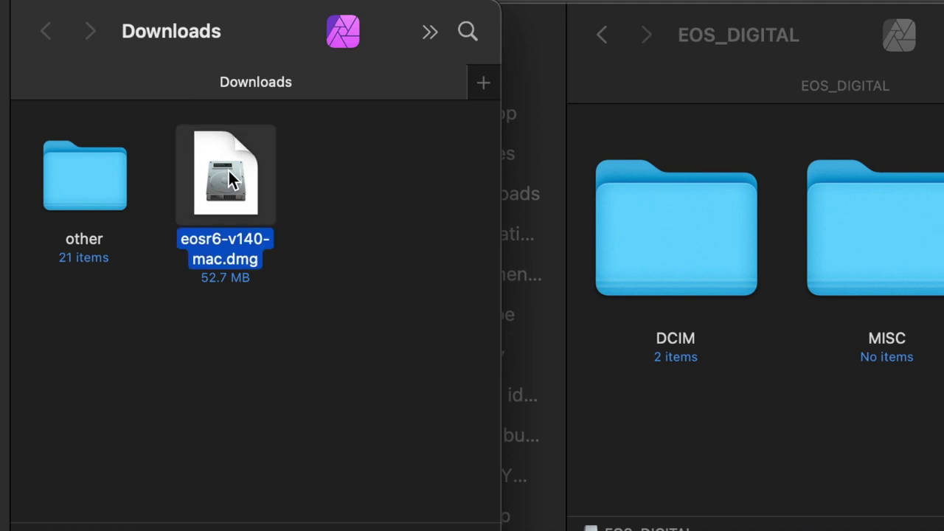
{"action": "double_click", "coordinate": [229, 171]}
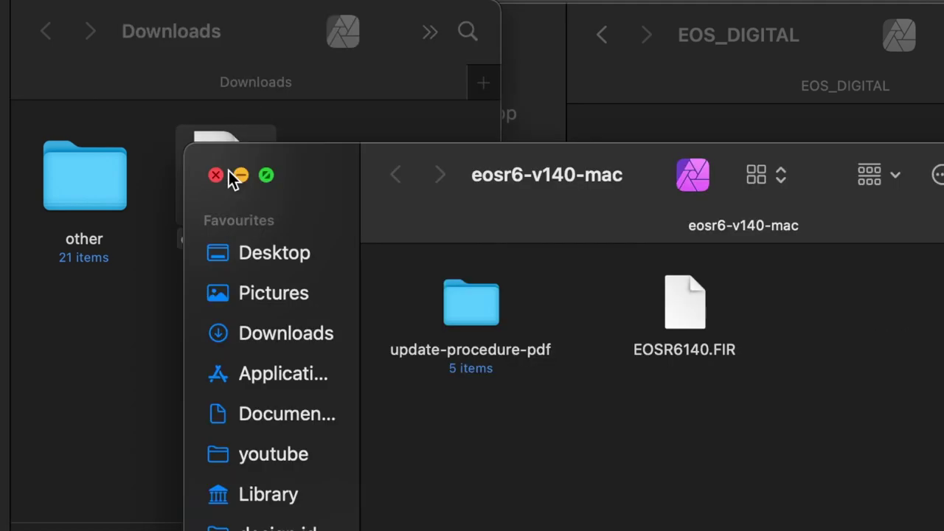
{"action": "left_click_drag", "start_coordinate": [324, 159], "coordinate": [0, 21]}
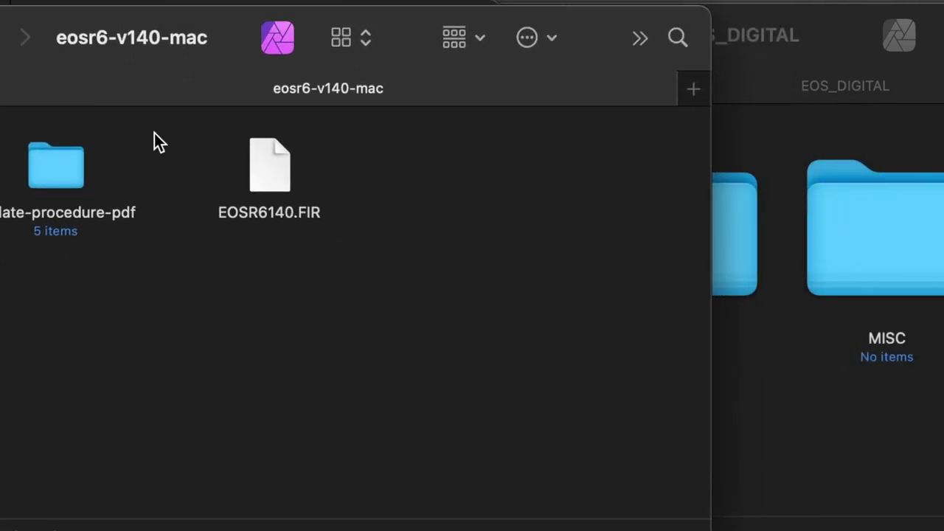
Copy the firmware file EOSR6140.FIR from the disk image to the root of the EOS_DIGITAL card and check it there.
{"action": "left_click_drag", "start_coordinate": [265, 171], "coordinate": [834, 402]}
{"action": "left_click", "coordinate": [834, 409]}
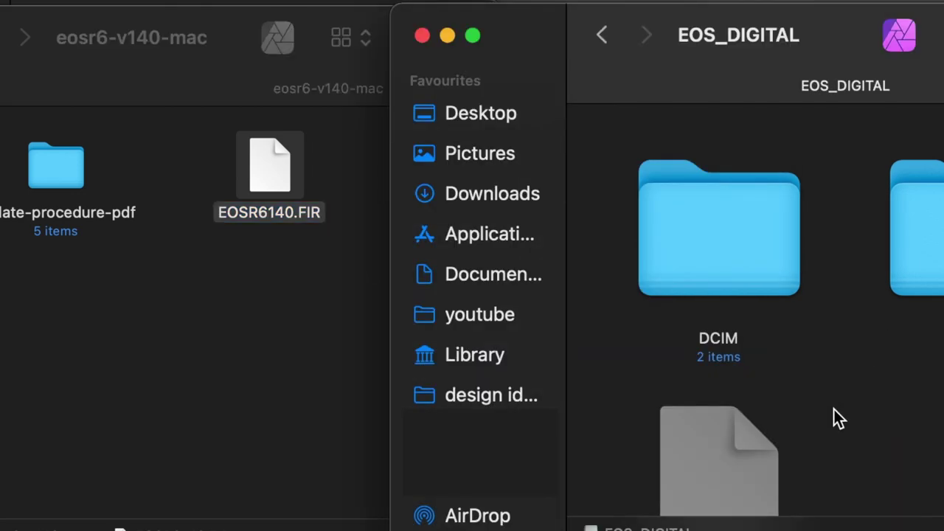
{"action": "scroll", "coordinate": [742, 359], "scroll_direction": "down", "scroll_amount": 3}
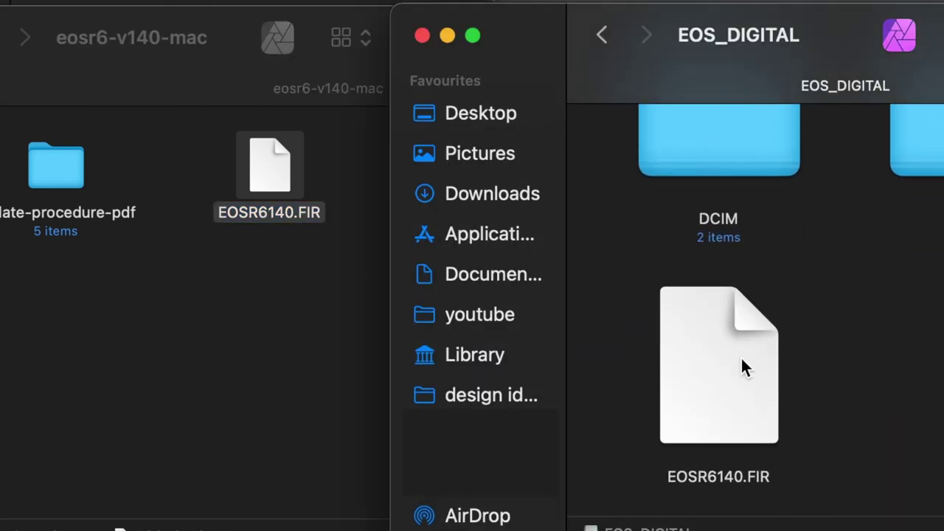